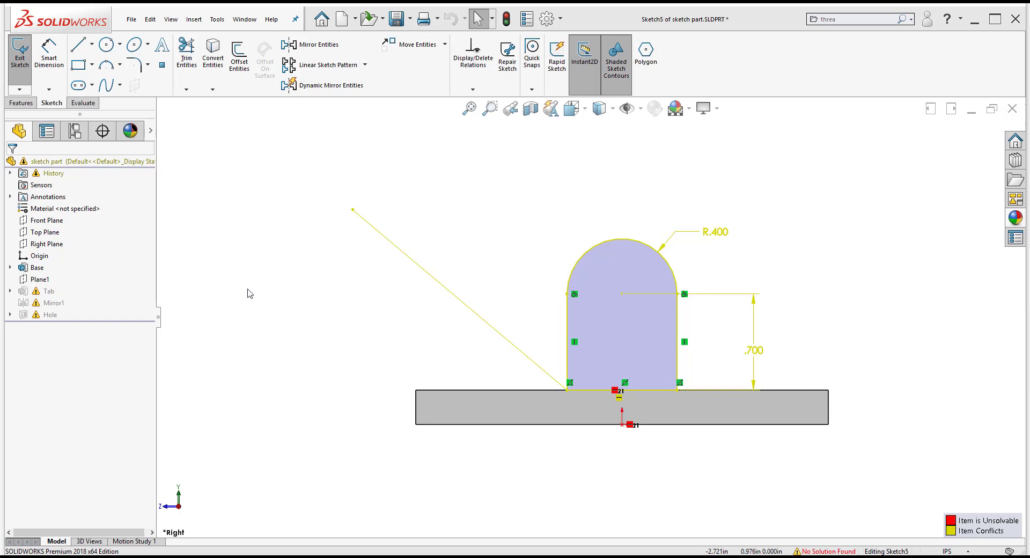
# Diagnose Sketch5 with SketchXpert and accept the solution that deletes the Horizontal21 relation
pyautogui.rightClick(248, 288)
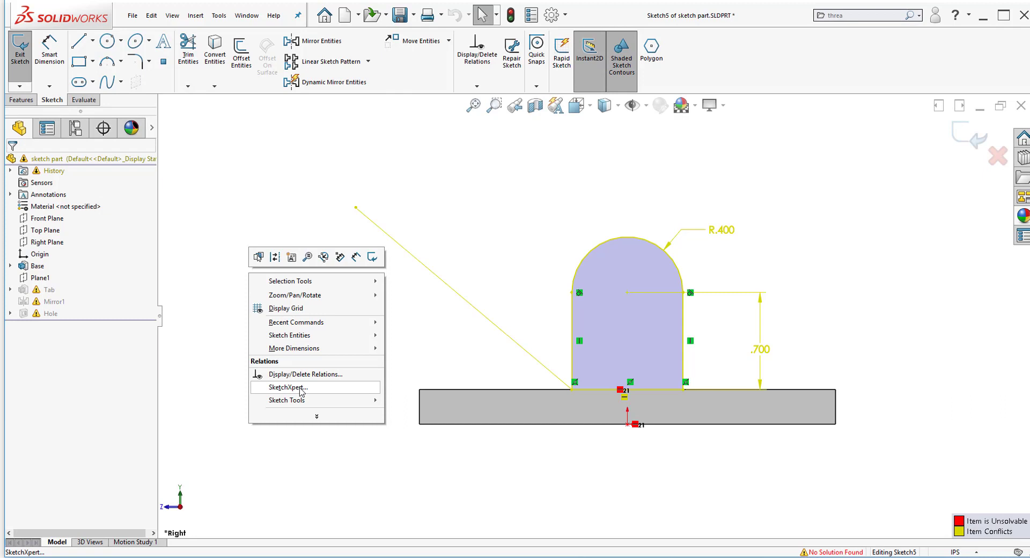
pyautogui.click(288, 387)
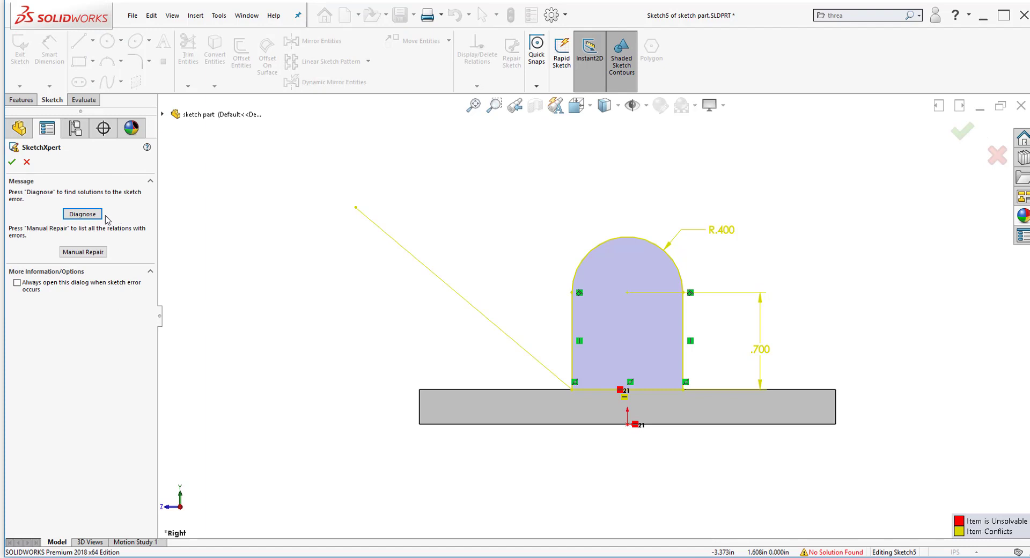
pyautogui.click(90, 216)
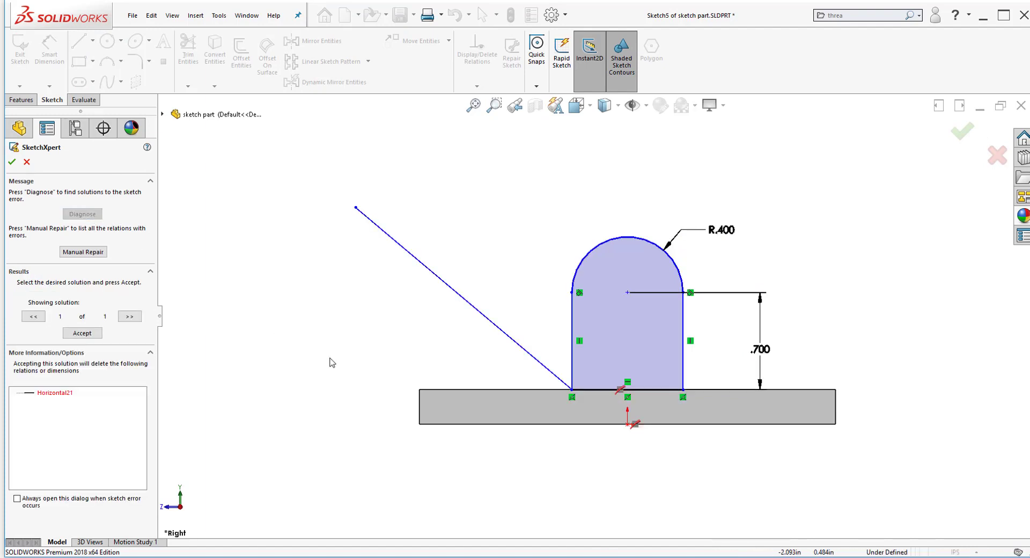
pyautogui.hotkey('ctrl', '7')
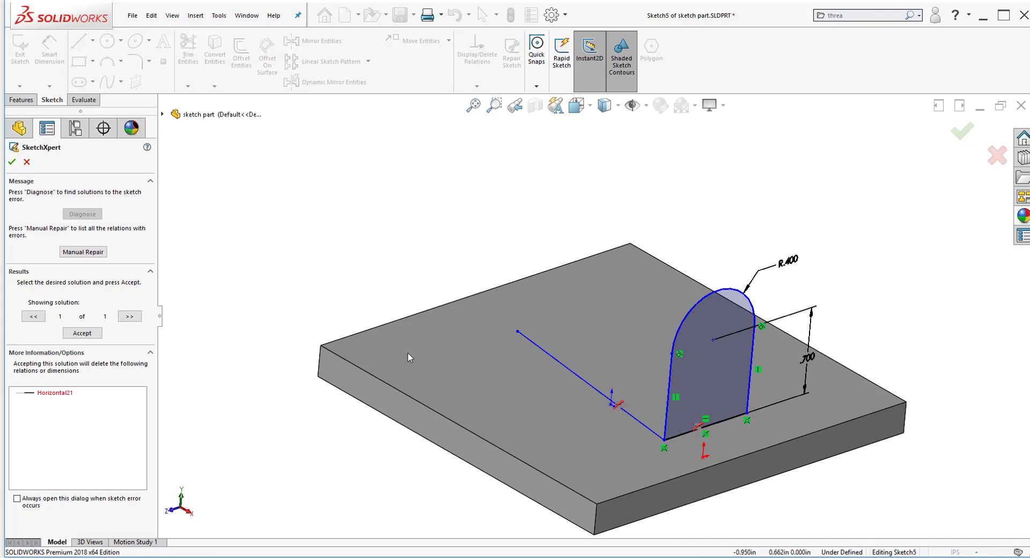
pyautogui.click(95, 336)
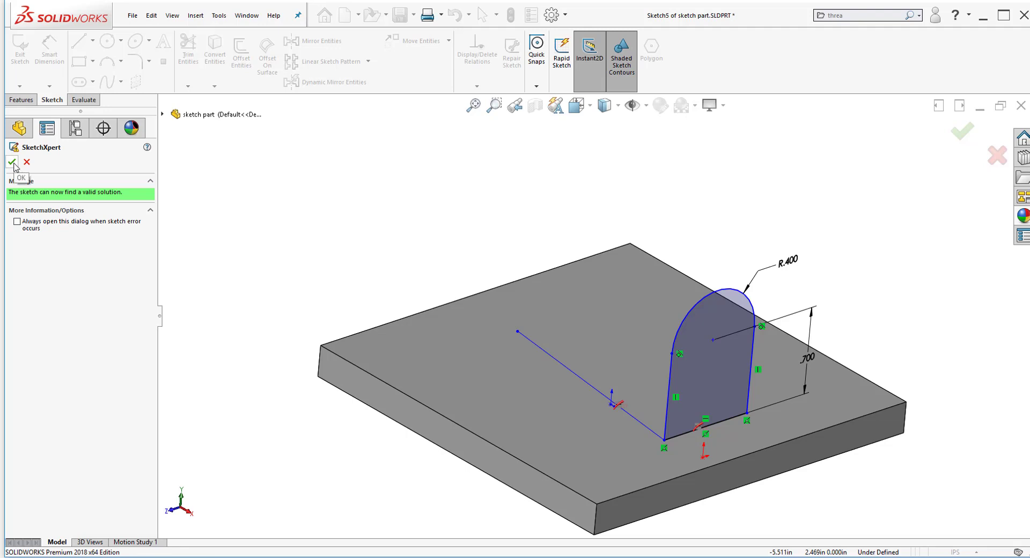
# Add a Vertical relation between the tab's bottom-edge midpoint and the origin
pyautogui.click(12, 162)
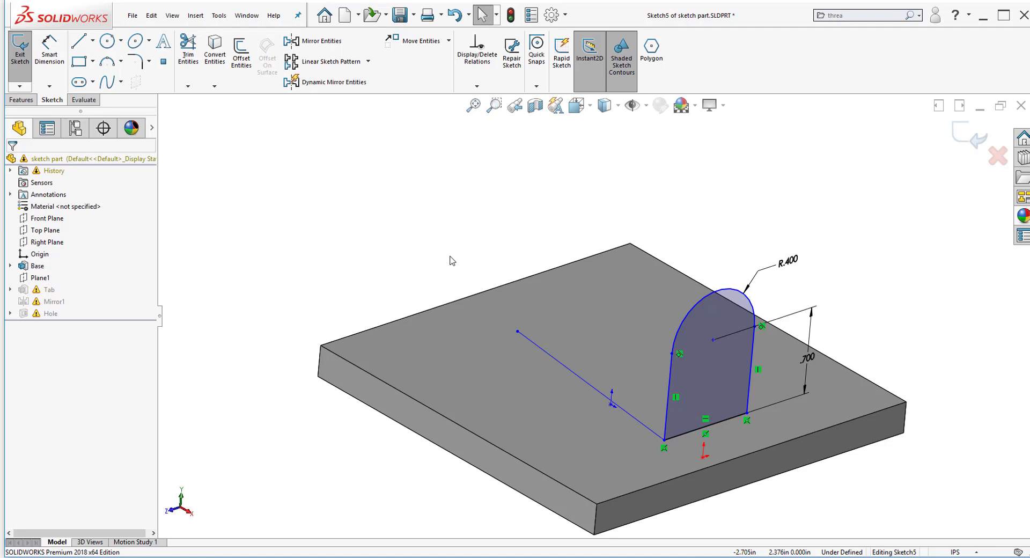
pyautogui.click(478, 87)
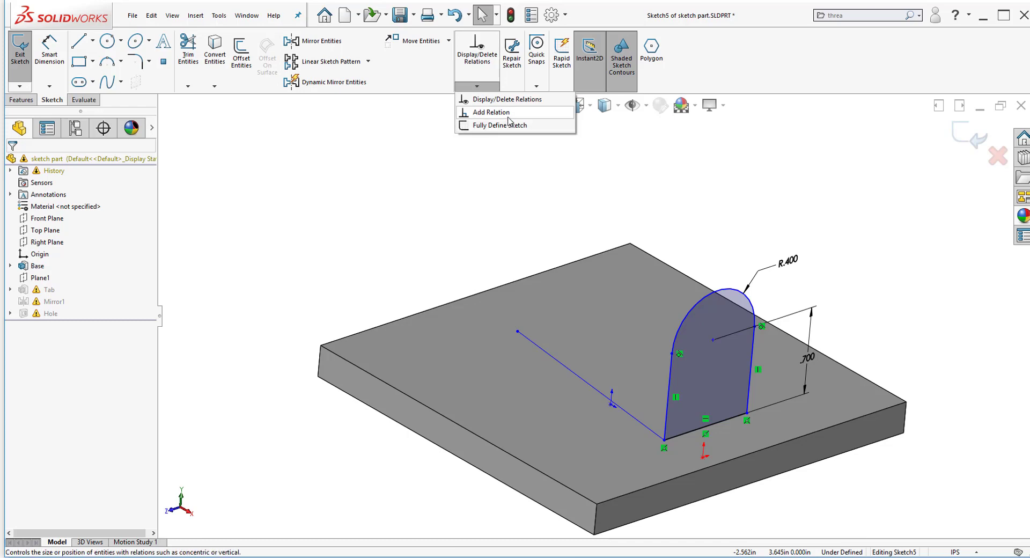
pyautogui.click(491, 112)
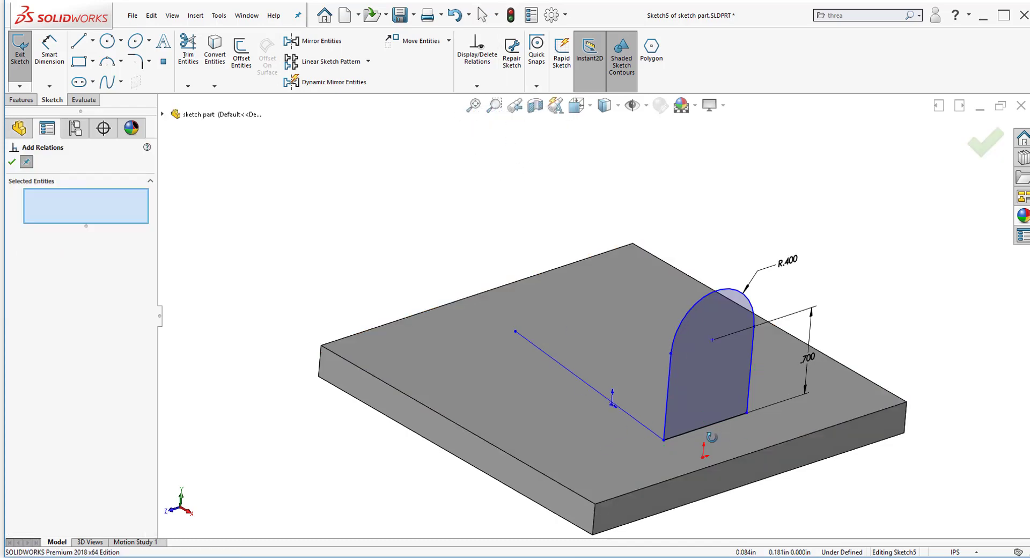
pyautogui.scroll(-3, 710, 436)
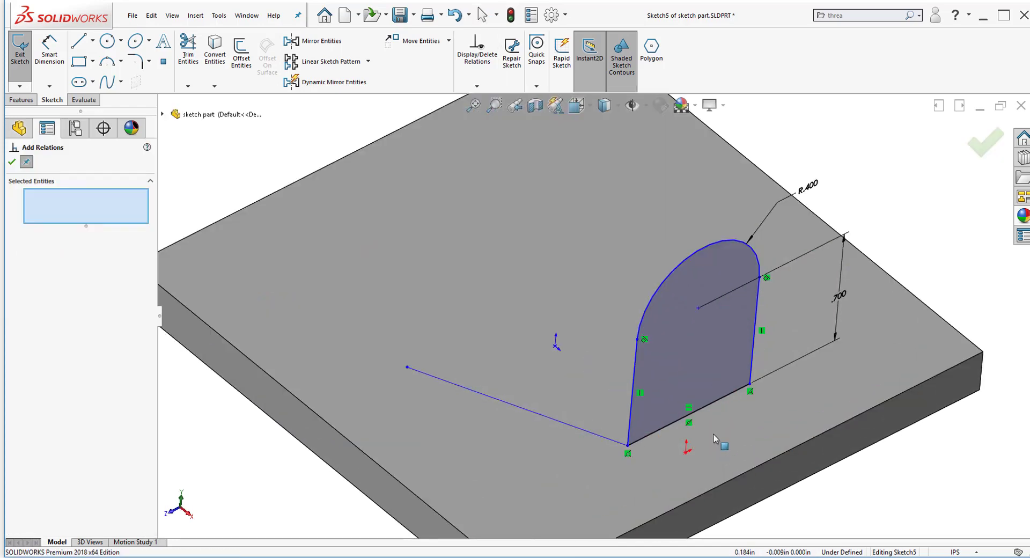
pyautogui.click(689, 414)
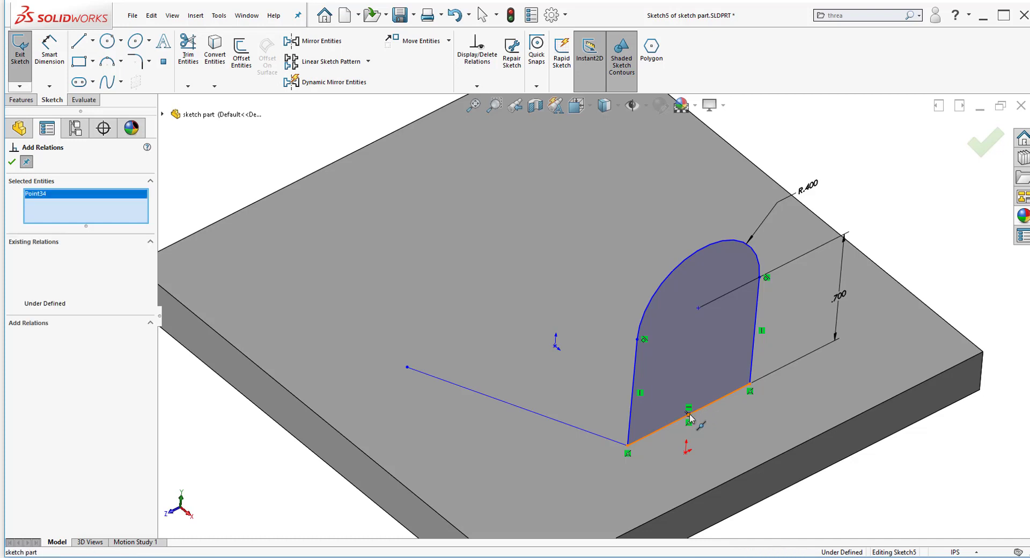
pyautogui.click(556, 346)
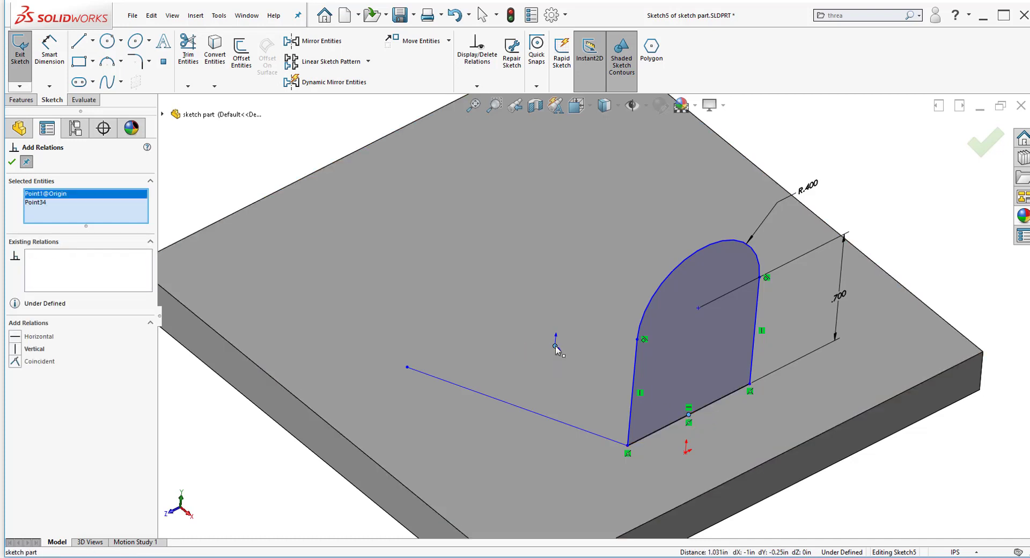
pyautogui.click(18, 353)
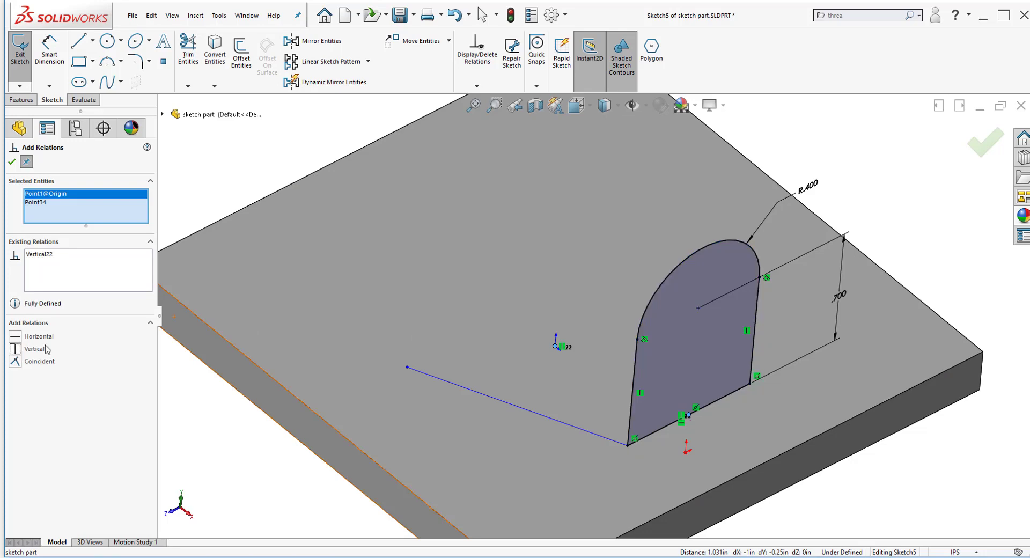
pyautogui.click(11, 162)
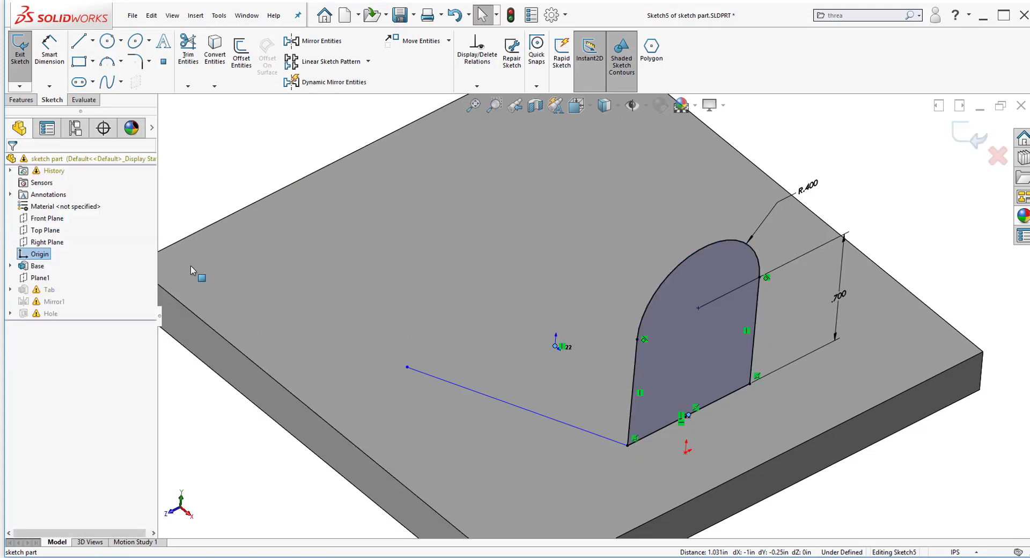
# Fit the plate in view and orient it to the Right view
pyautogui.press('f')
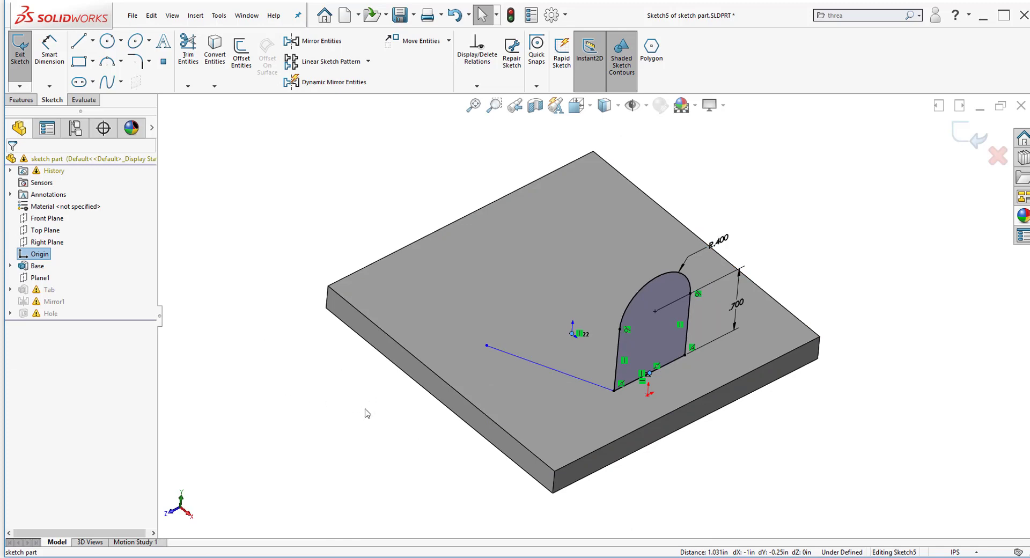
pyautogui.moveTo(365, 414); pyautogui.dragTo(262, 355, button='middle')
pyautogui.hotkey('ctrl', '8')
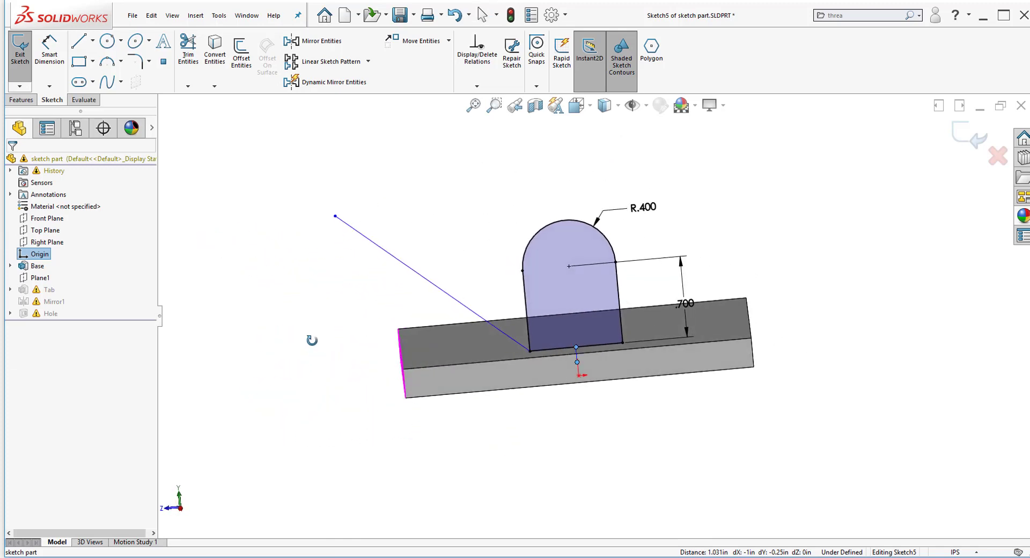
pyautogui.press('space')
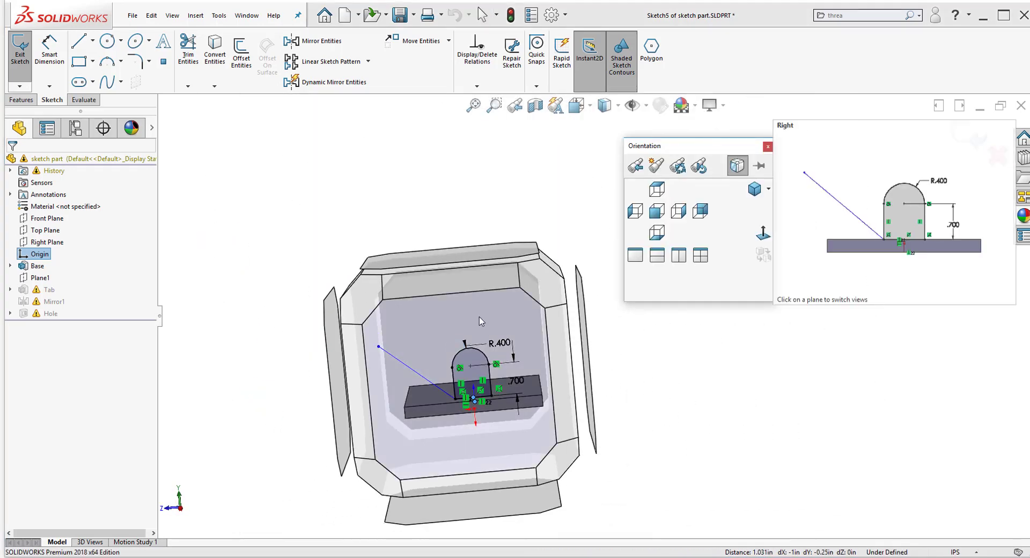
pyautogui.hotkey('ctrl', '4')
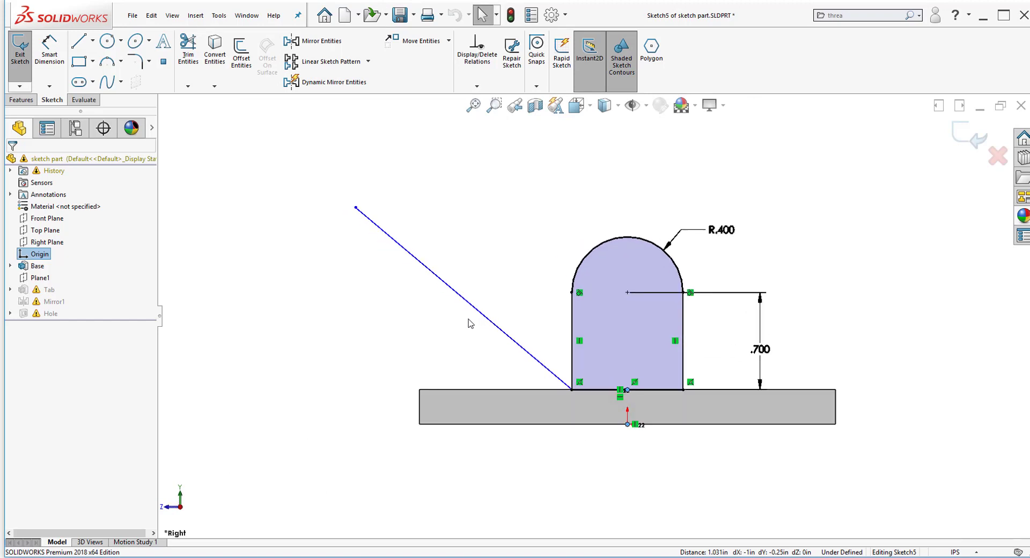
# Check Sketch5 for feature use with Feature usage set to Base Extrude
pyautogui.click(224, 19)
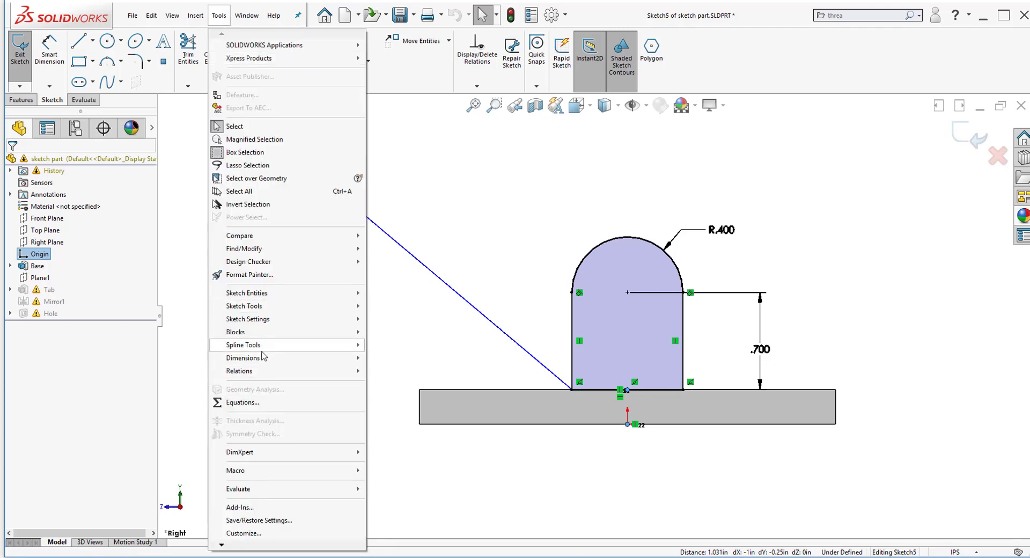
pyautogui.moveTo(262, 307)
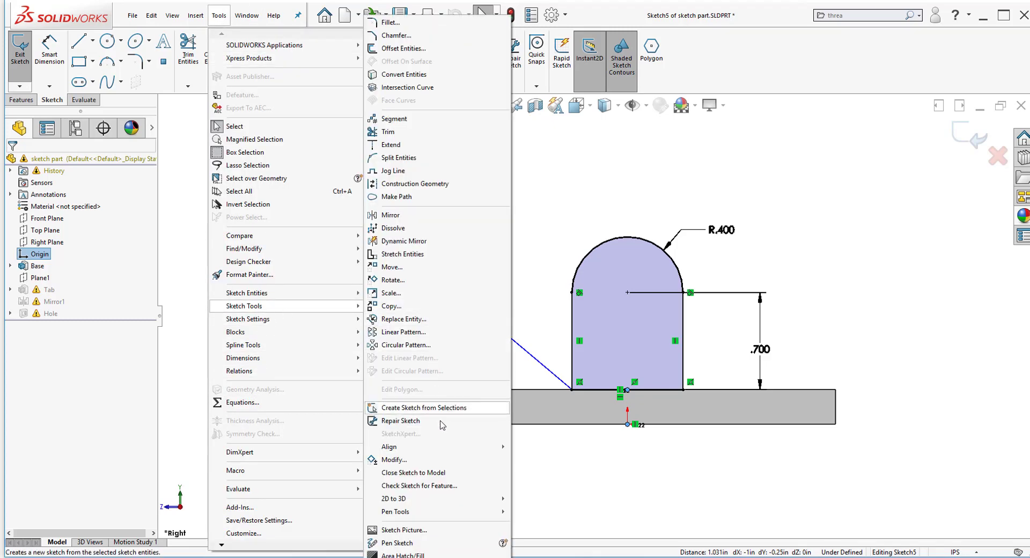
pyautogui.click(444, 485)
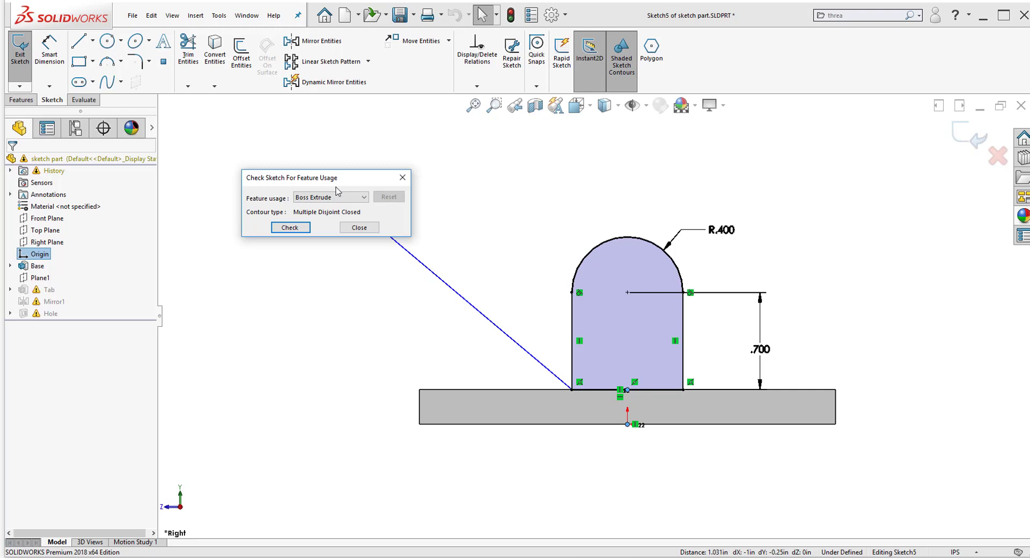
pyautogui.click(363, 198)
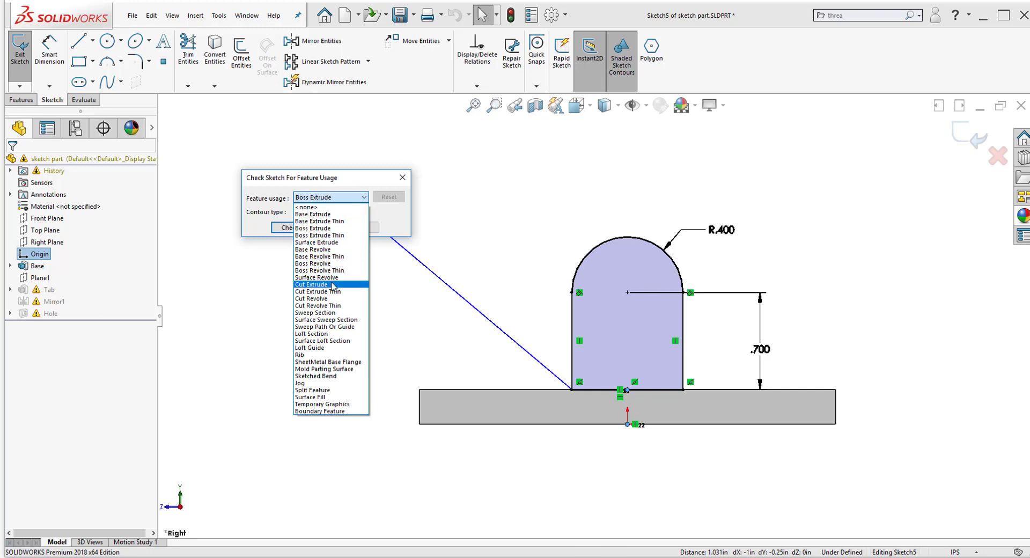
pyautogui.click(331, 214)
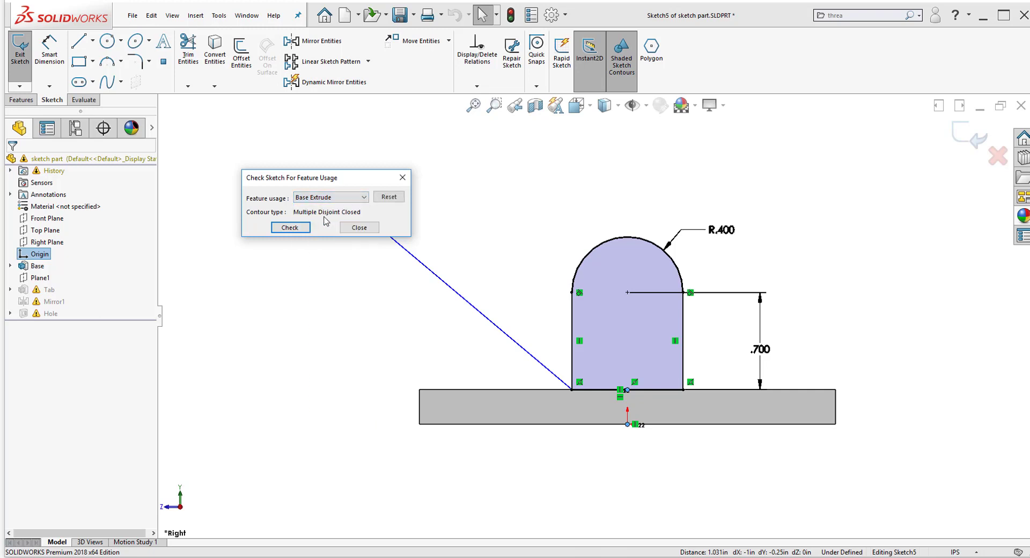
pyautogui.click(294, 231)
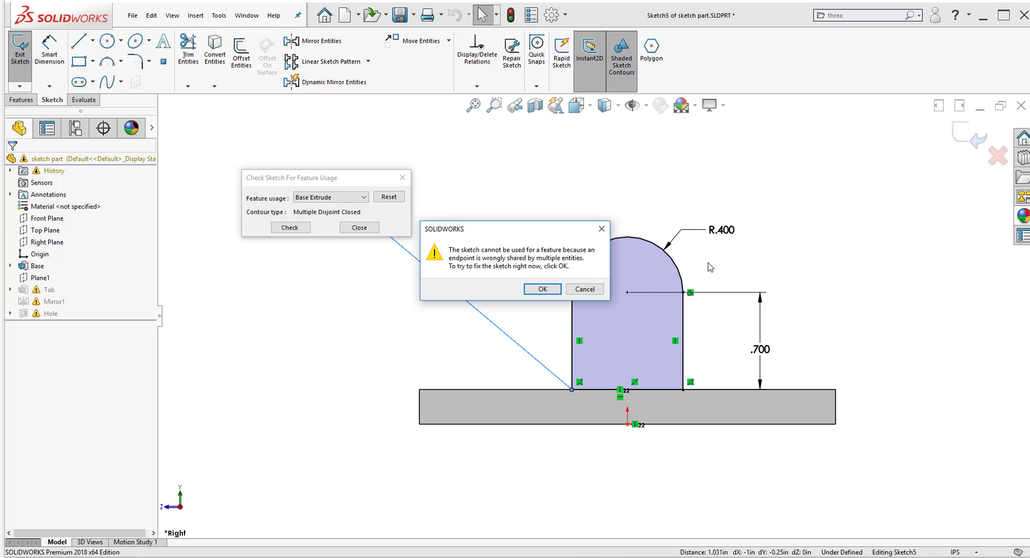
# Open Repair Sketch from the warning to inspect the faulty endpoint, then close it
pyautogui.click(553, 289)
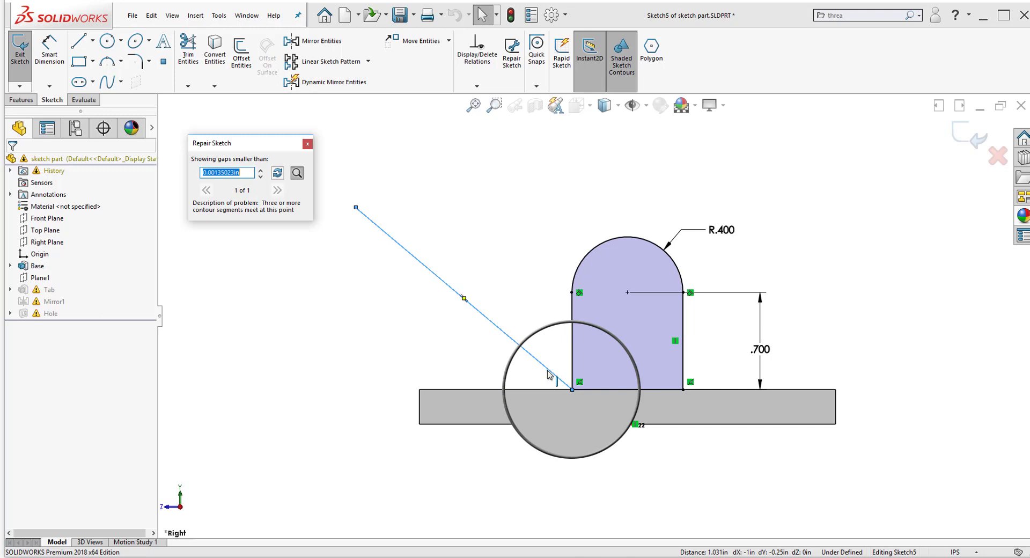
pyautogui.click(310, 145)
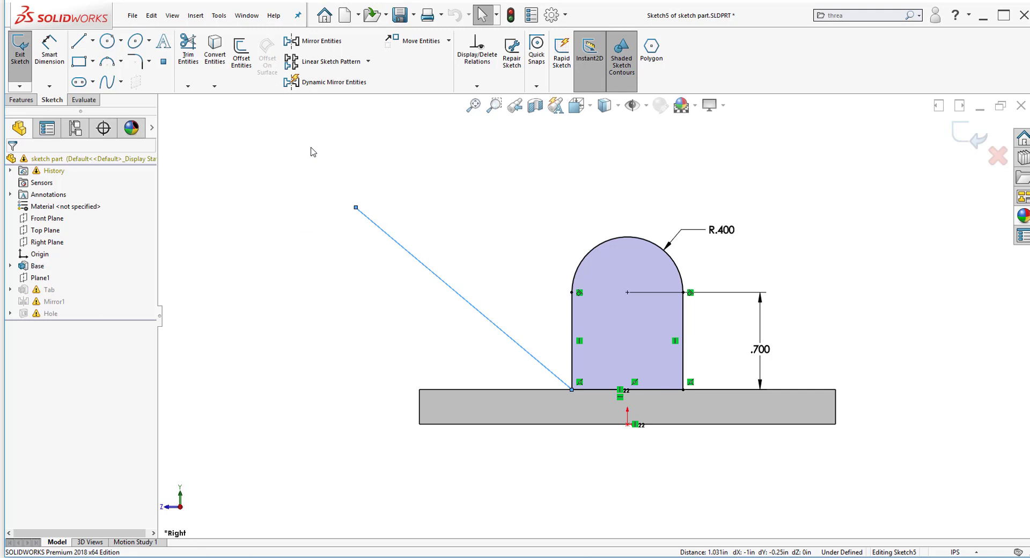
# Delete the stray diagonal line and re-run Repair Sketch until no problems are found
pyautogui.click(509, 66)
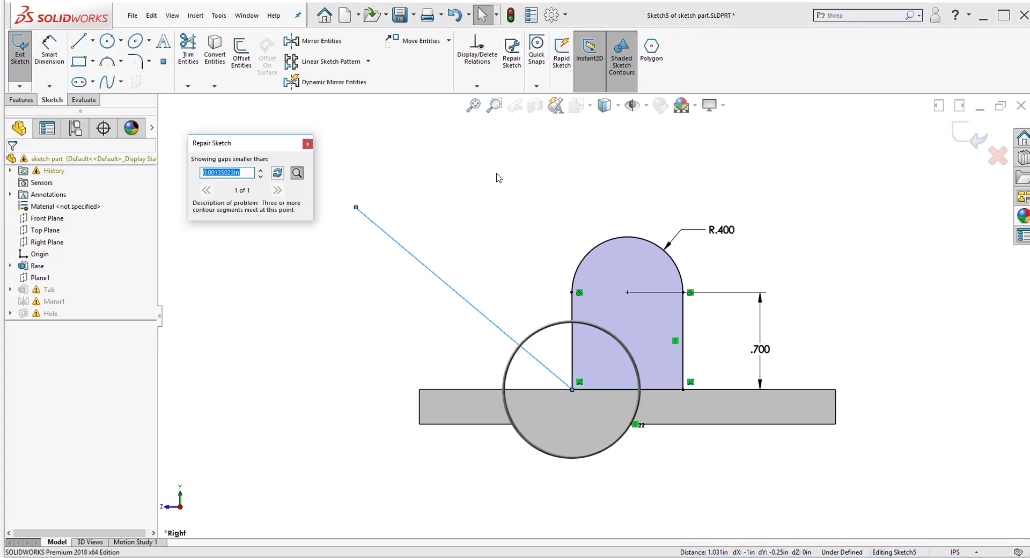
pyautogui.click(539, 362)
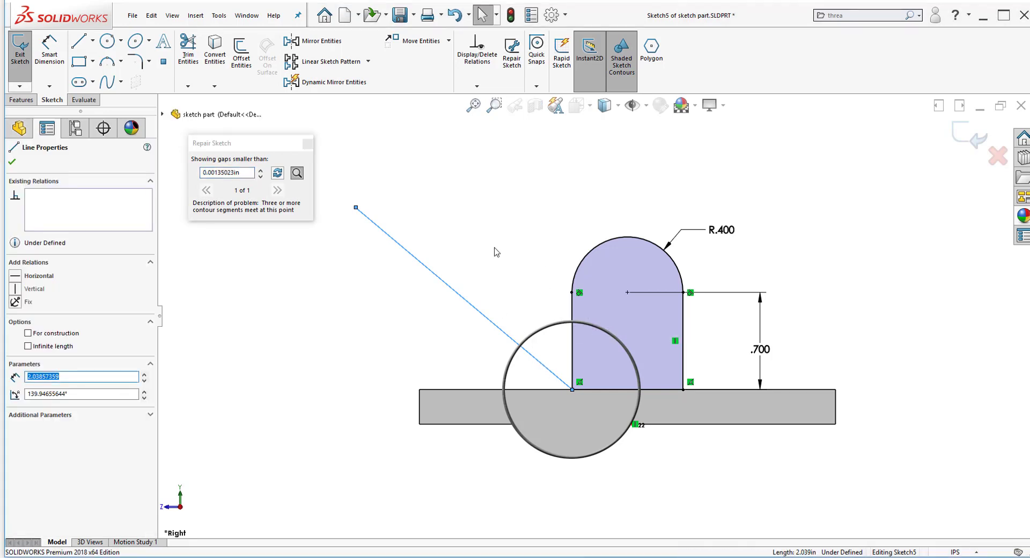
pyautogui.press('Delete')
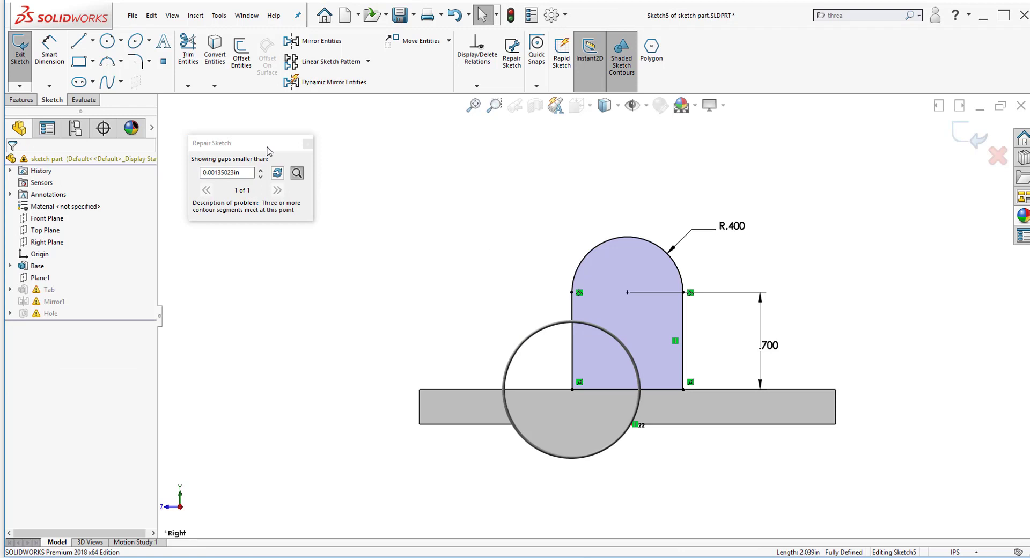
pyautogui.click(278, 173)
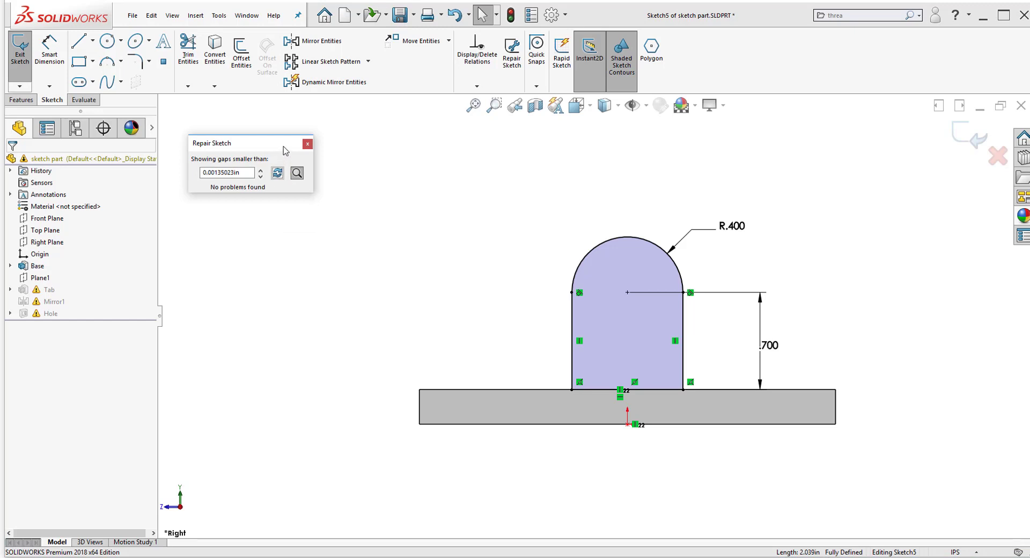
pyautogui.click(308, 144)
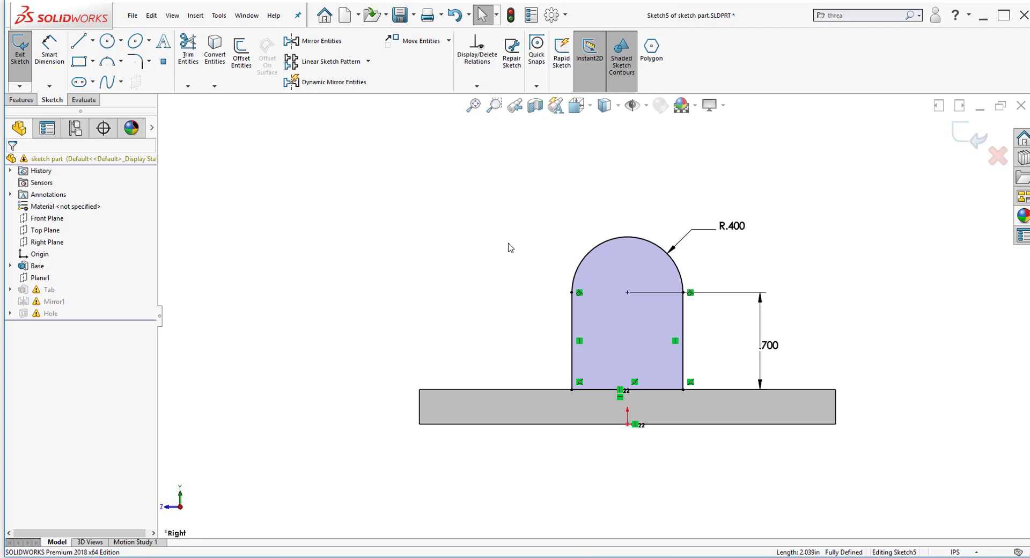
pyautogui.click(512, 60)
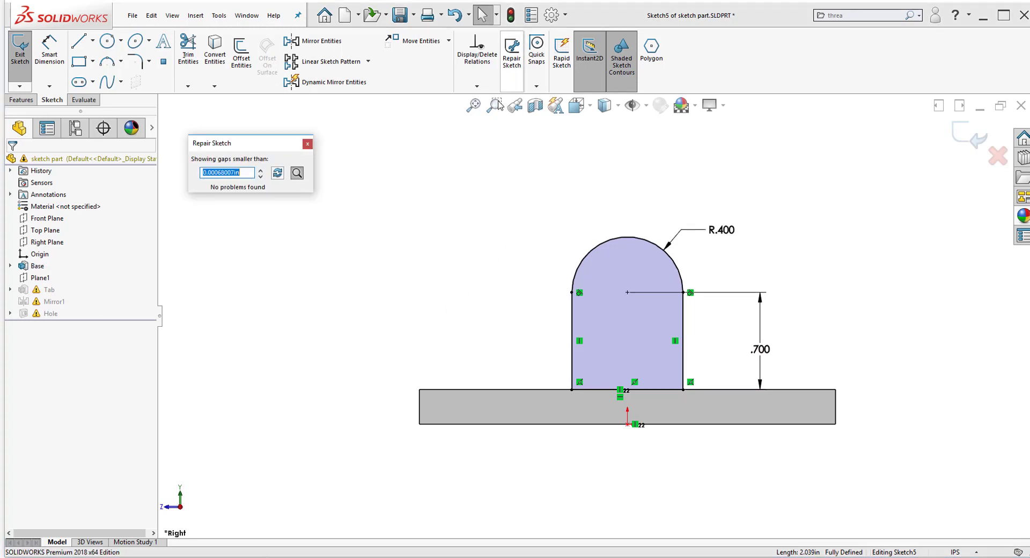
pyautogui.click(308, 144)
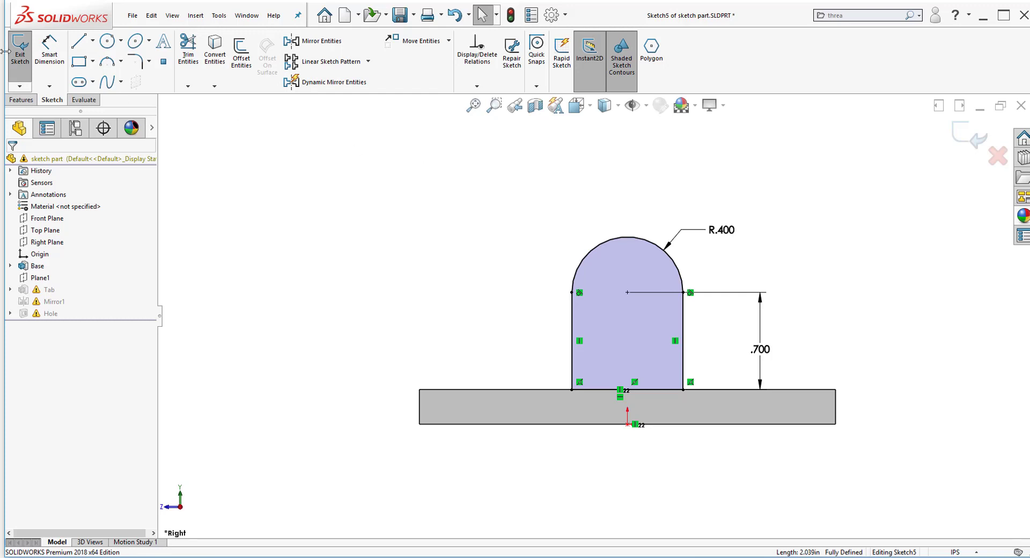
# Exit Sketch5 and view the rebuilt plate isometrically, zoomed out to show both tabs
pyautogui.click(19, 63)
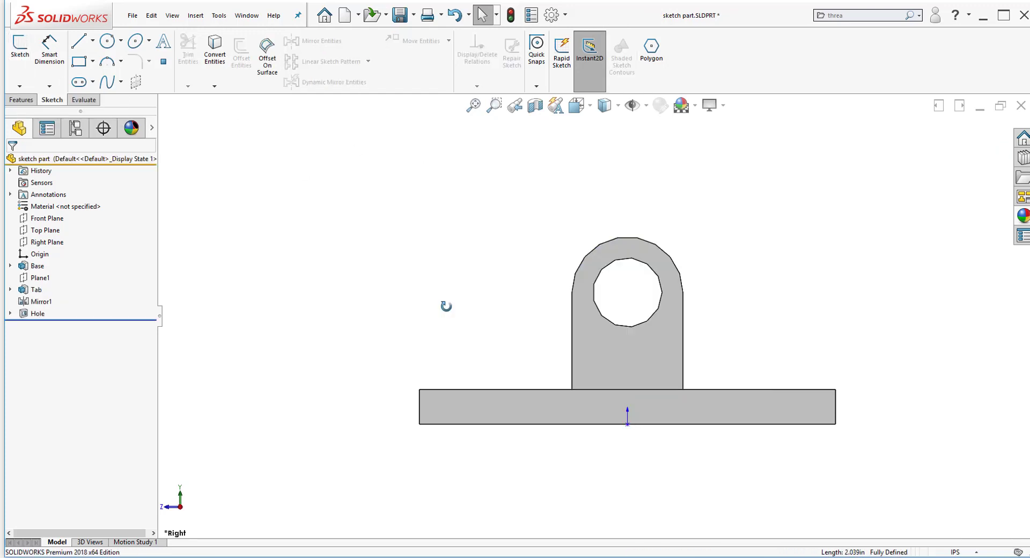
pyautogui.hotkey('ctrl', '7')
pyautogui.press('z')
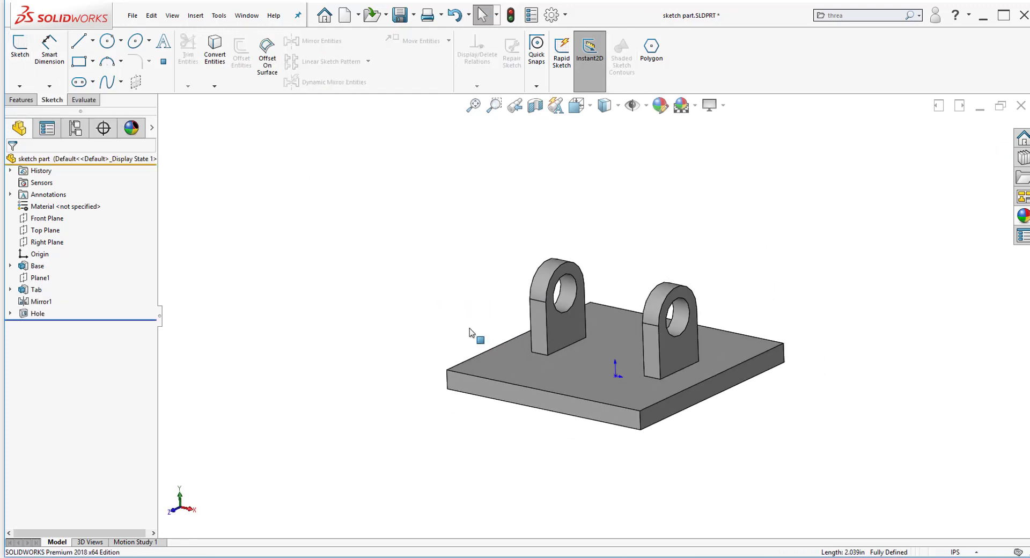